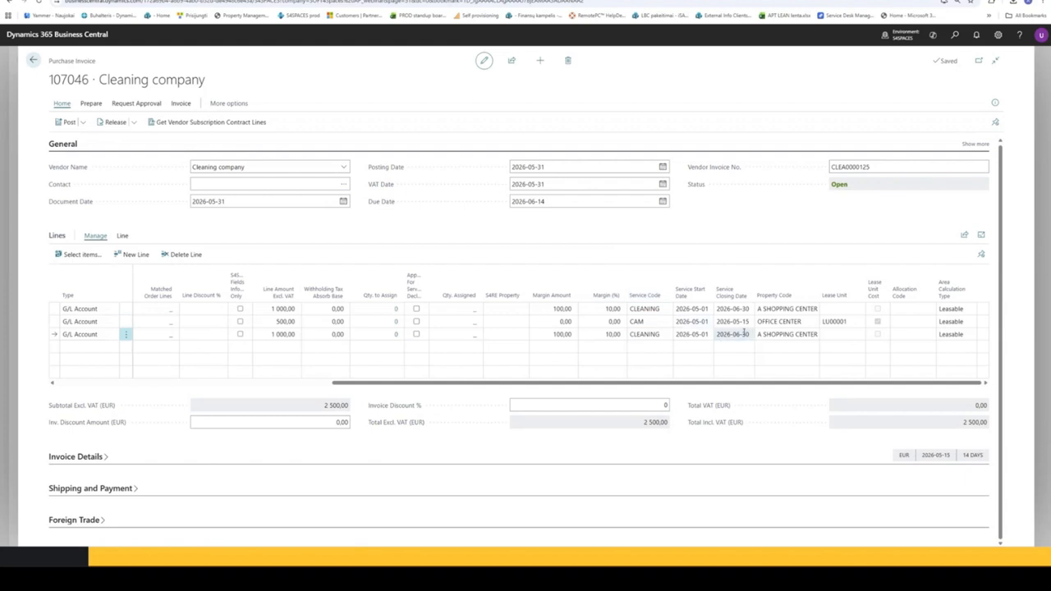
Examine the Area Calculation Type options on the first invoice line and the property list offered for the third line.
mouse_move(699, 298)
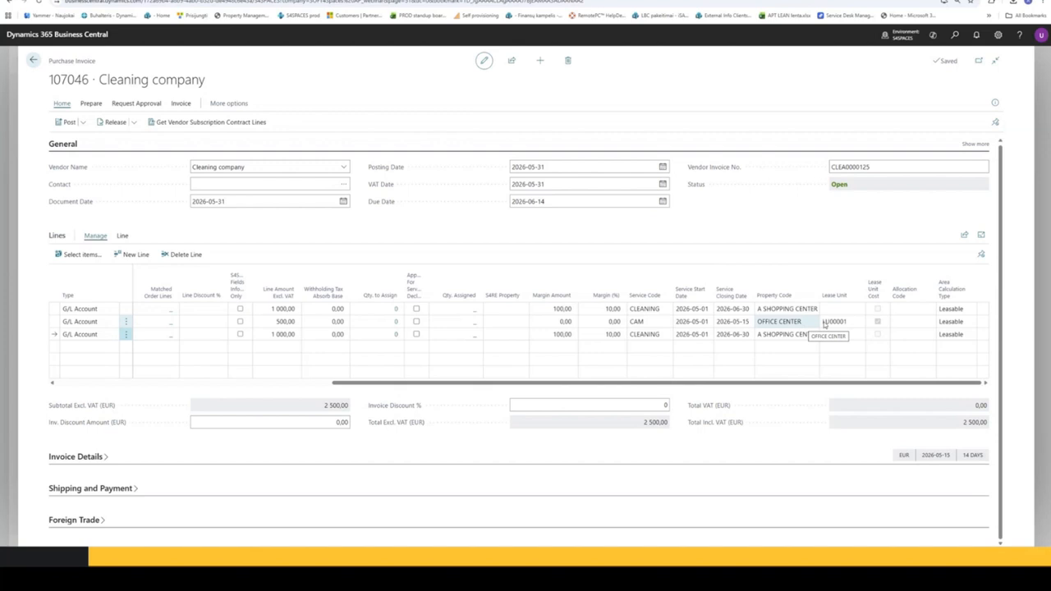
left_click(954, 309)
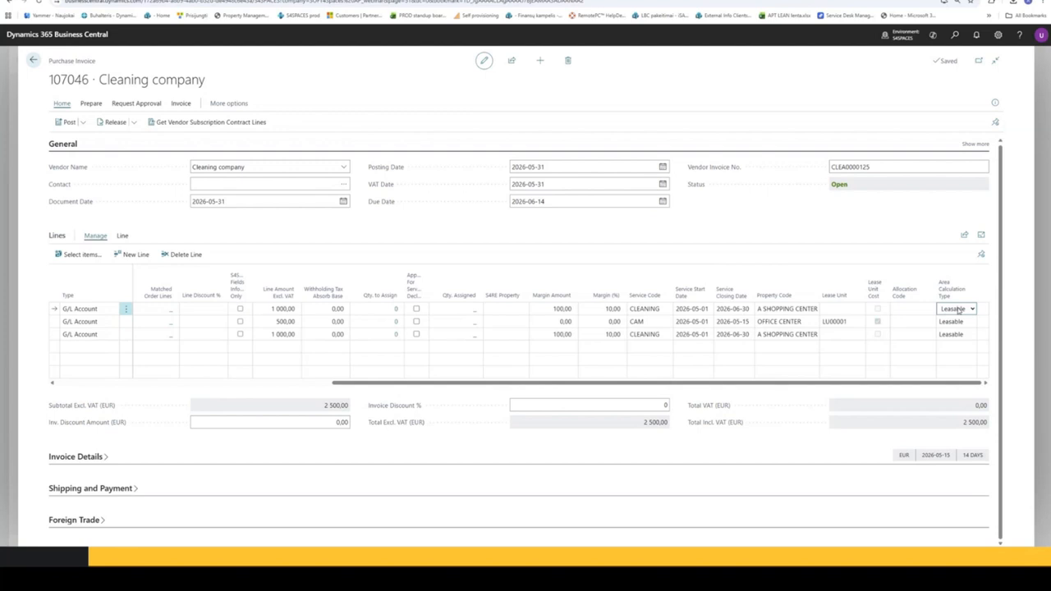
left_click(957, 310)
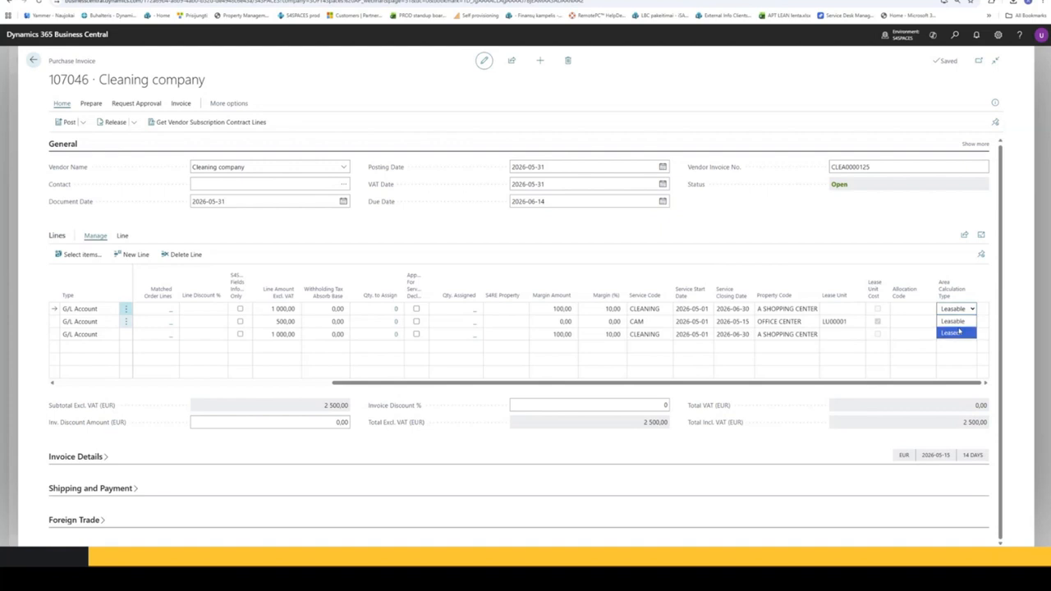
left_click(809, 334)
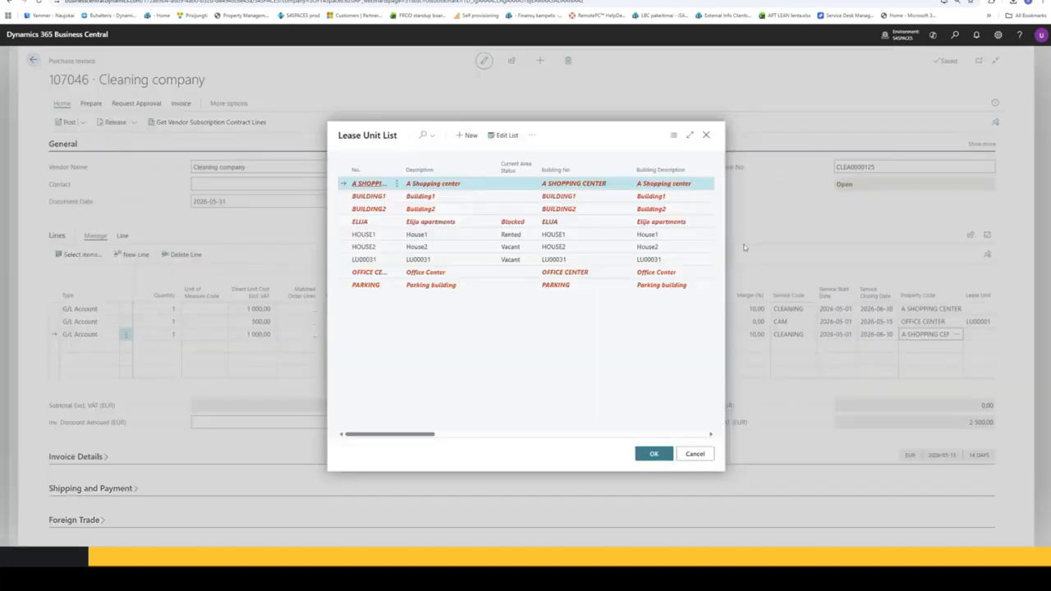
left_click(711, 139)
Assign the CUSTOM allocation code, valid from 2026-04-01, to the third invoice line for A SHOPPING CENTER.
left_click_drag(777, 384, 908, 382)
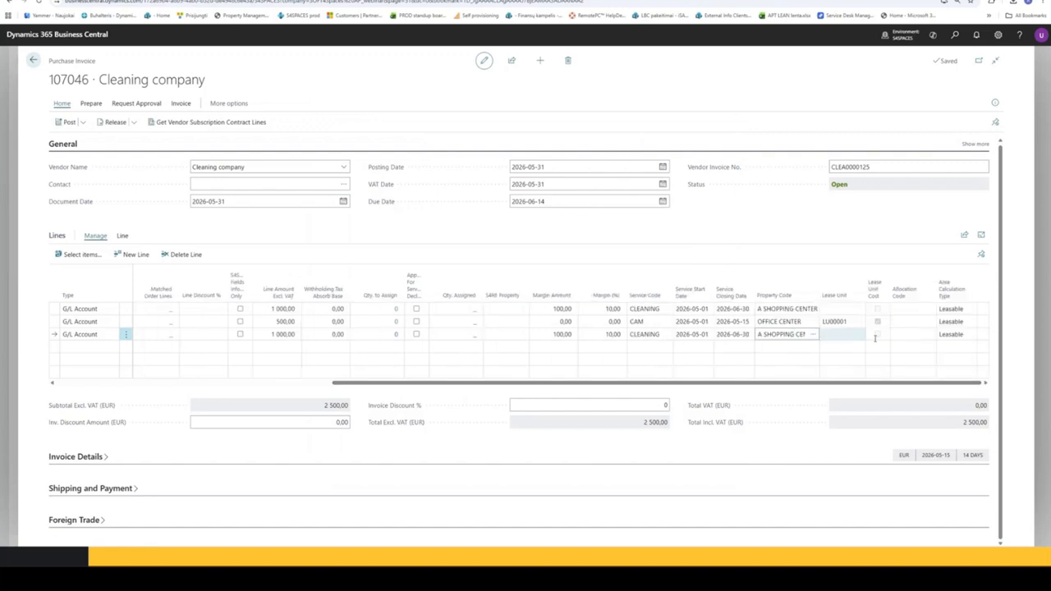
left_click(927, 336)
left_click(928, 335)
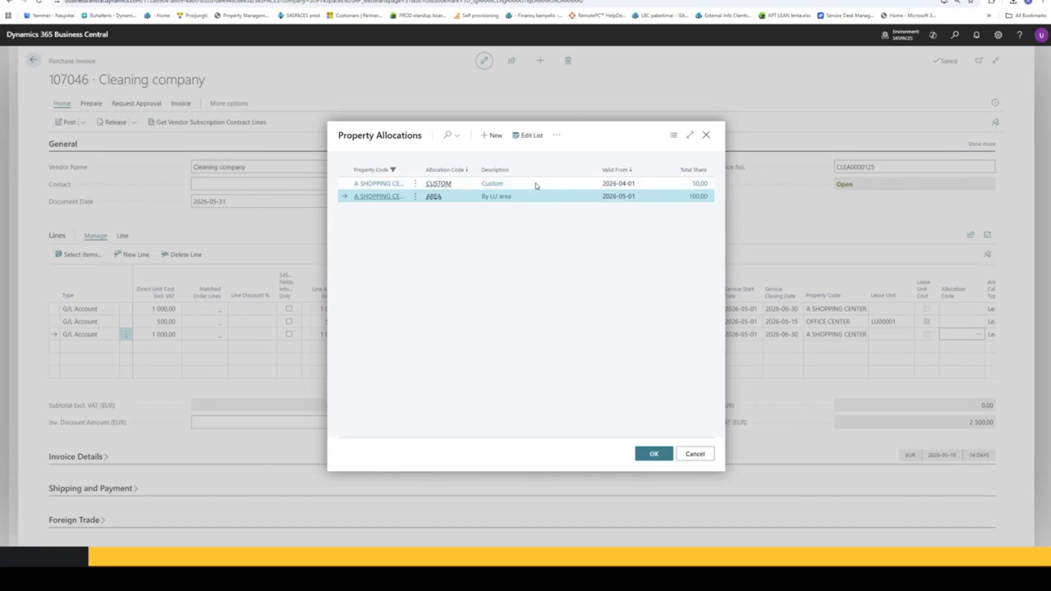
left_click(535, 183)
left_click(653, 453)
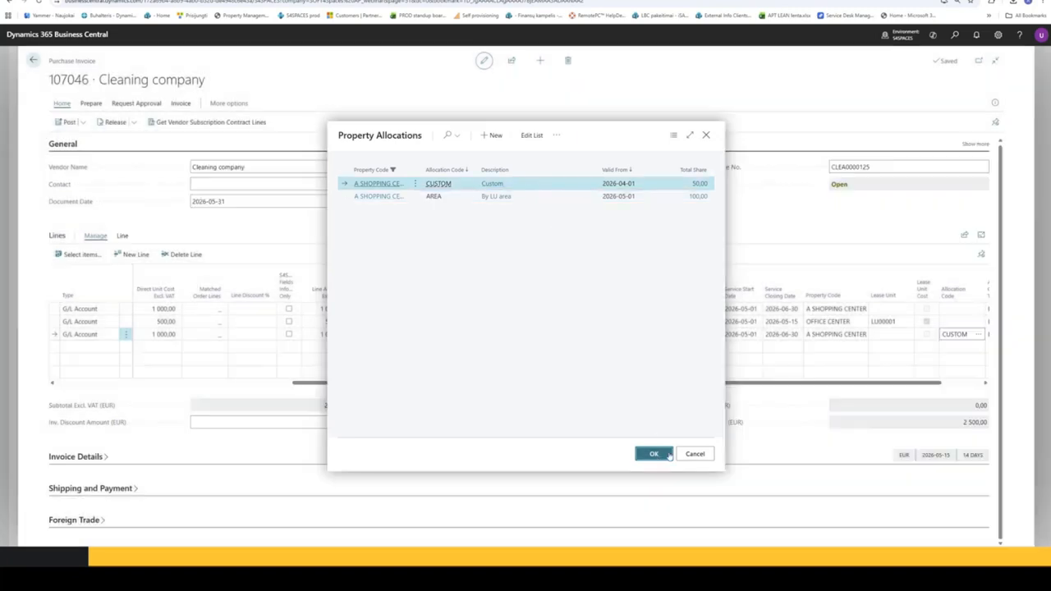
left_click_drag(749, 384, 825, 395)
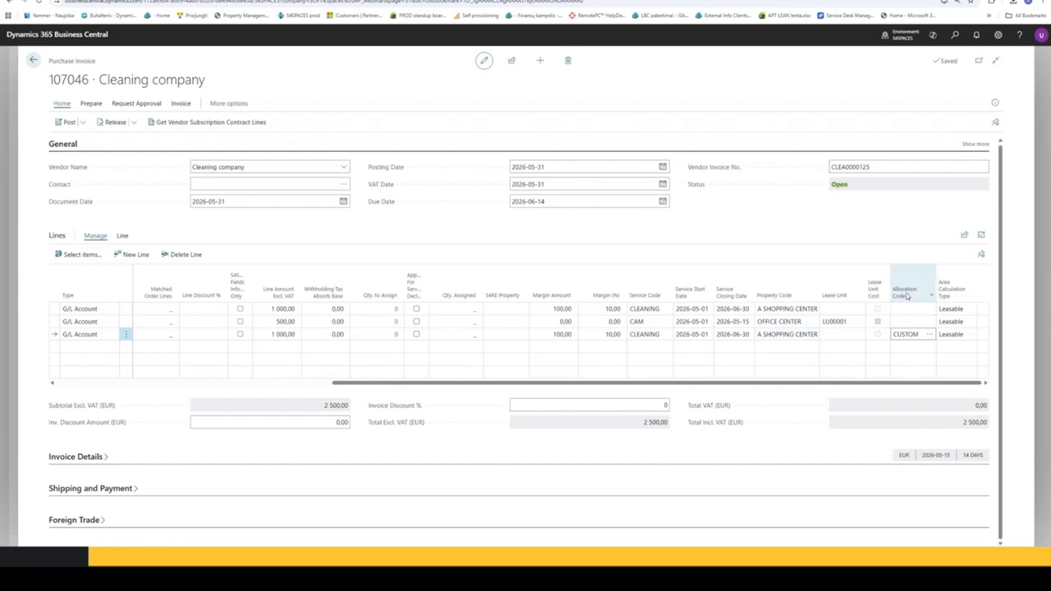
Open the A SHOPPING CENTER lease unit card from the third line's property lookup and expand its active cost allocation methods.
left_click(813, 335)
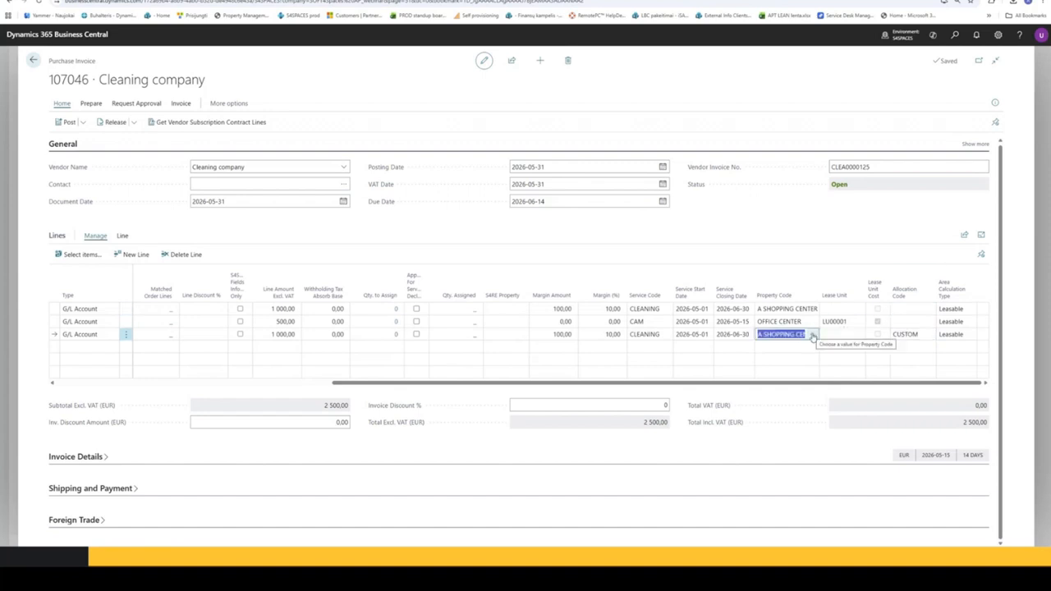
left_click(812, 337)
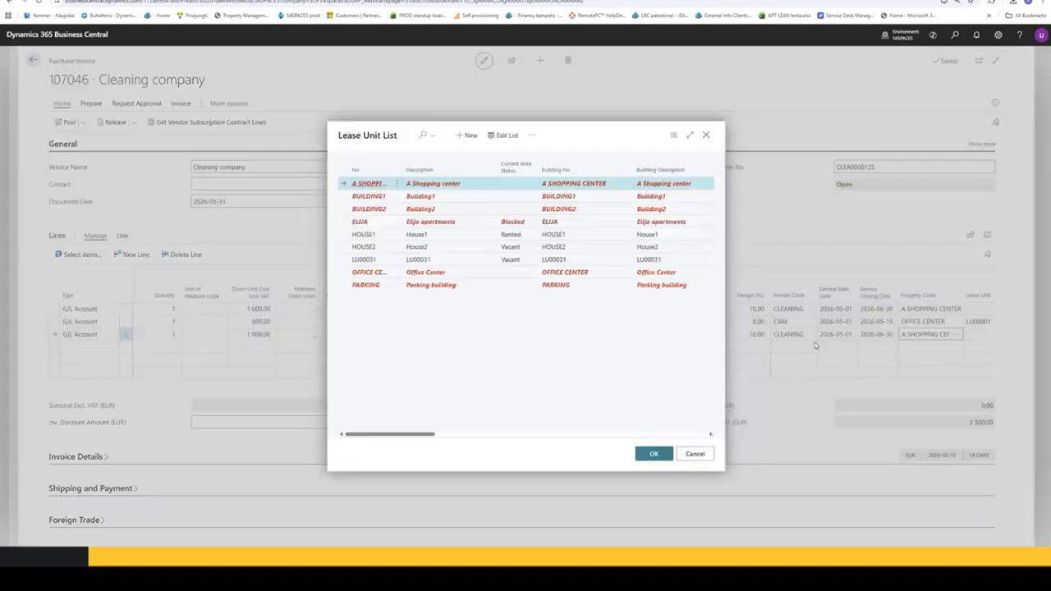
left_click(395, 185)
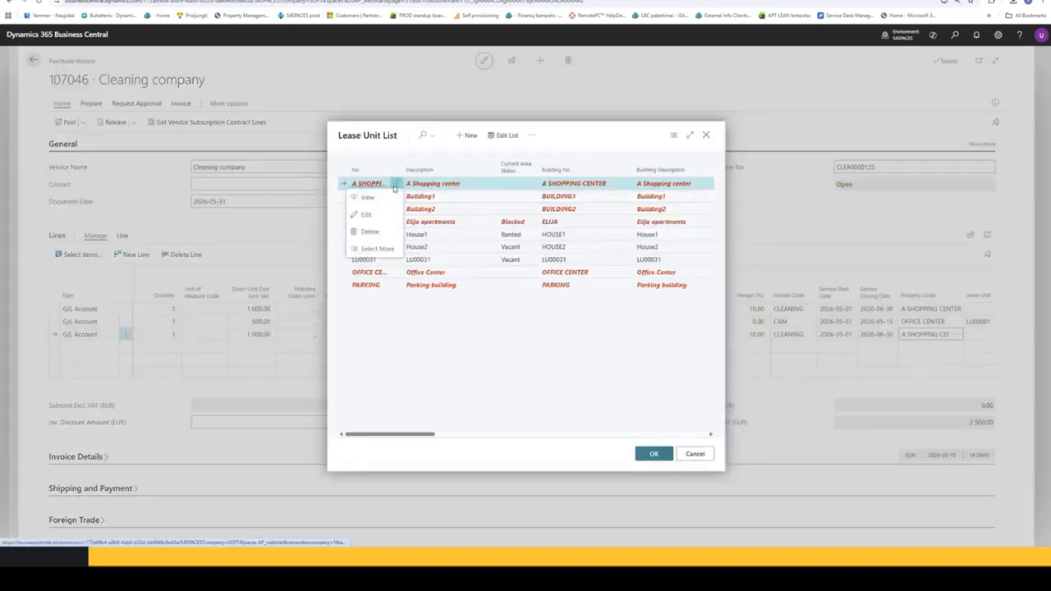
left_click(371, 214)
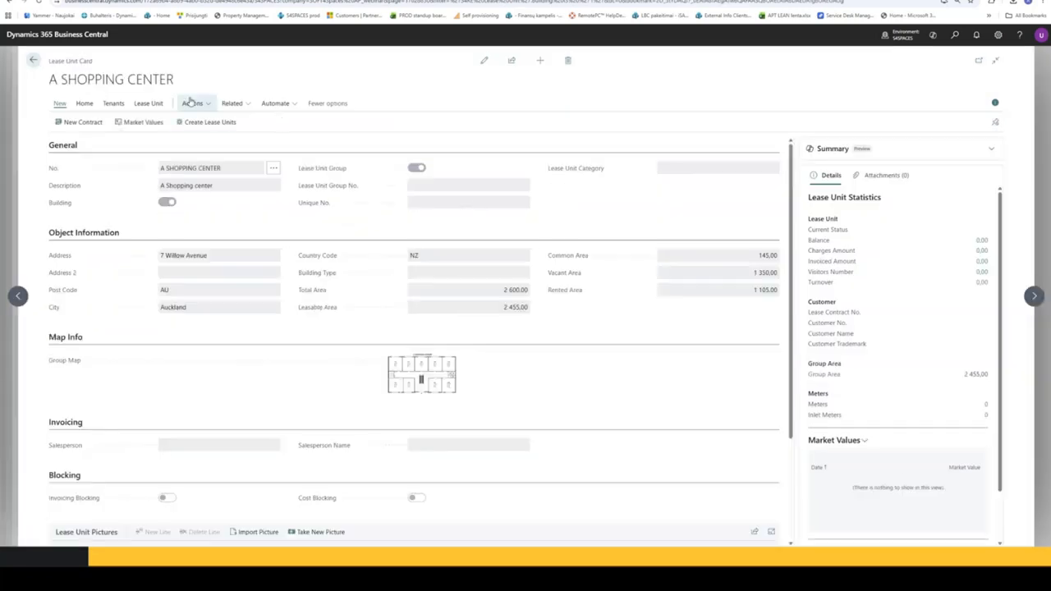
scroll(315, 192, "down", 2)
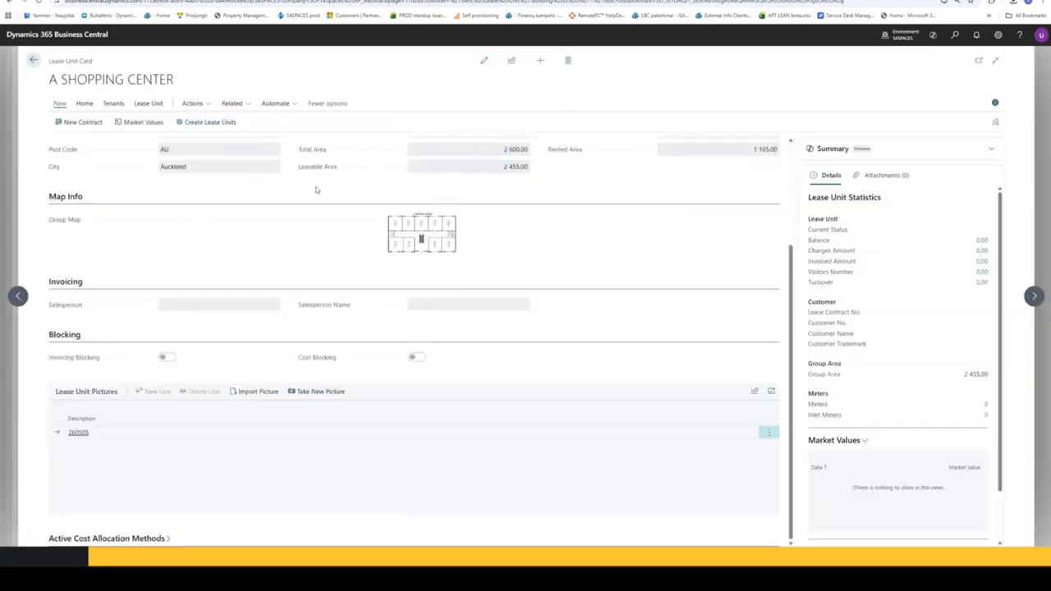
left_click(109, 539)
scroll(213, 472, "down", 1)
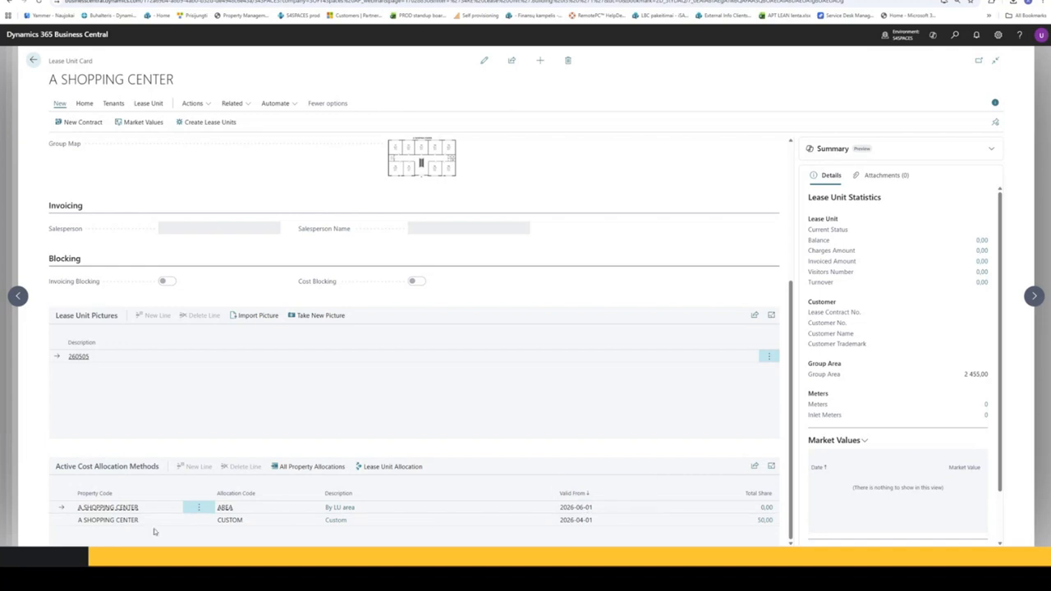
Add a new line with allocation code AREA to the full list of property allocations for A SHOPPING CENTER.
left_click(297, 474)
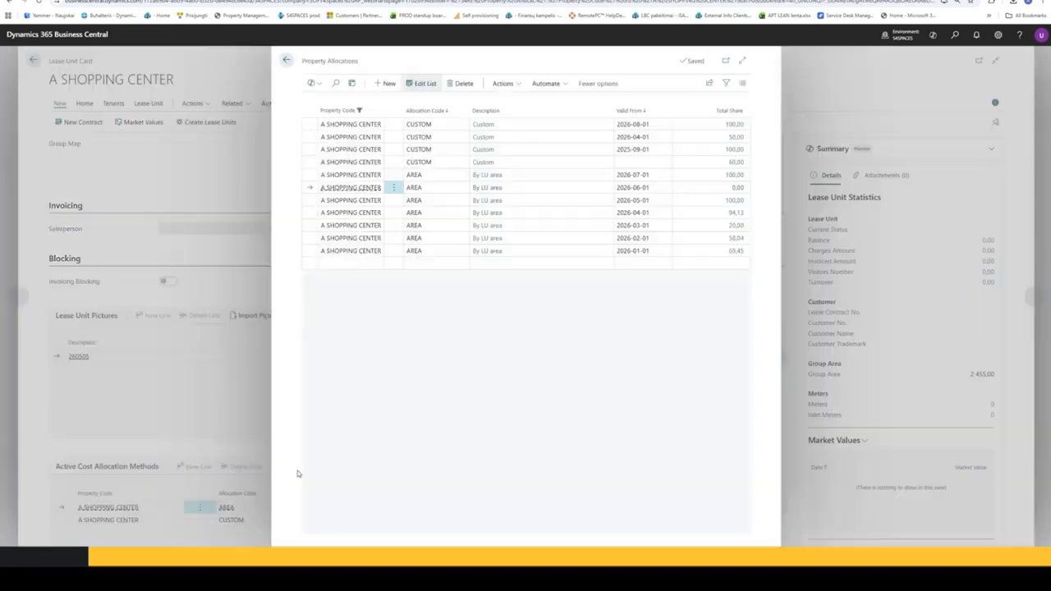
left_click(361, 263)
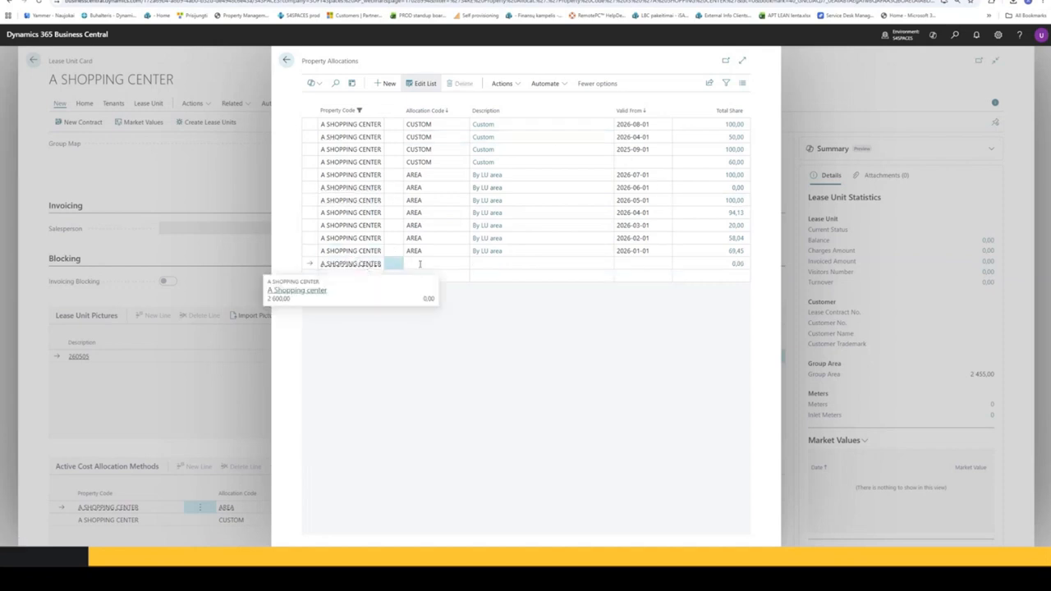
left_click(418, 263)
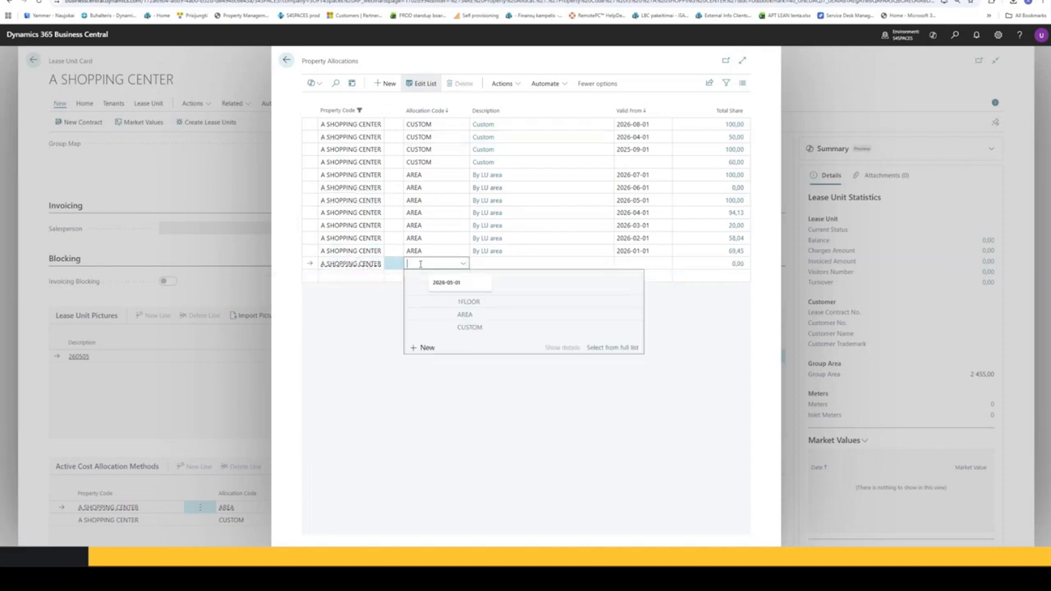
left_click(428, 314)
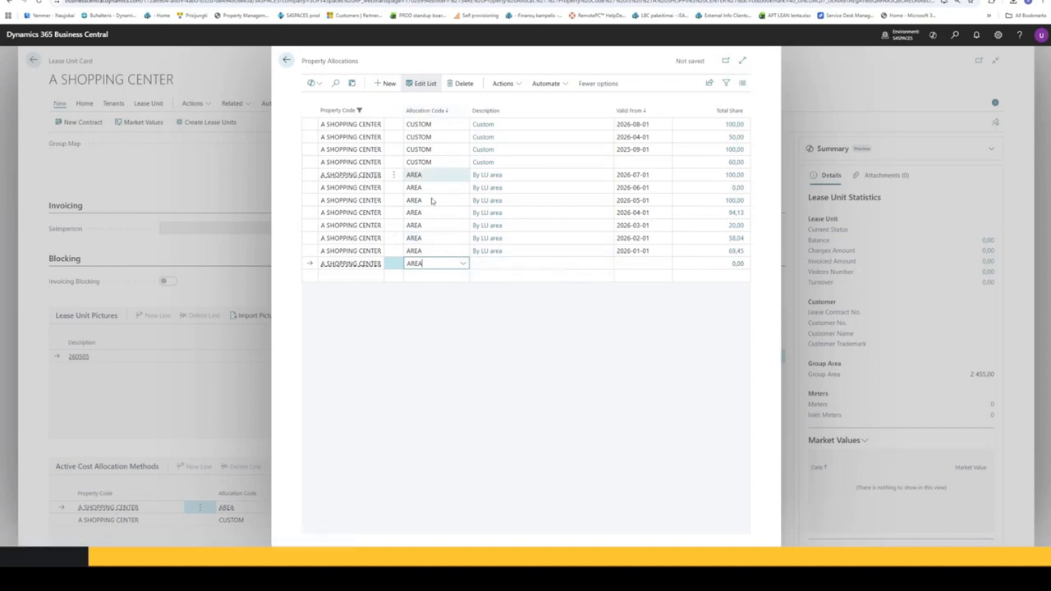
Set the Valid From date of the new AREA allocation line to 2026-10-01.
left_click(629, 263)
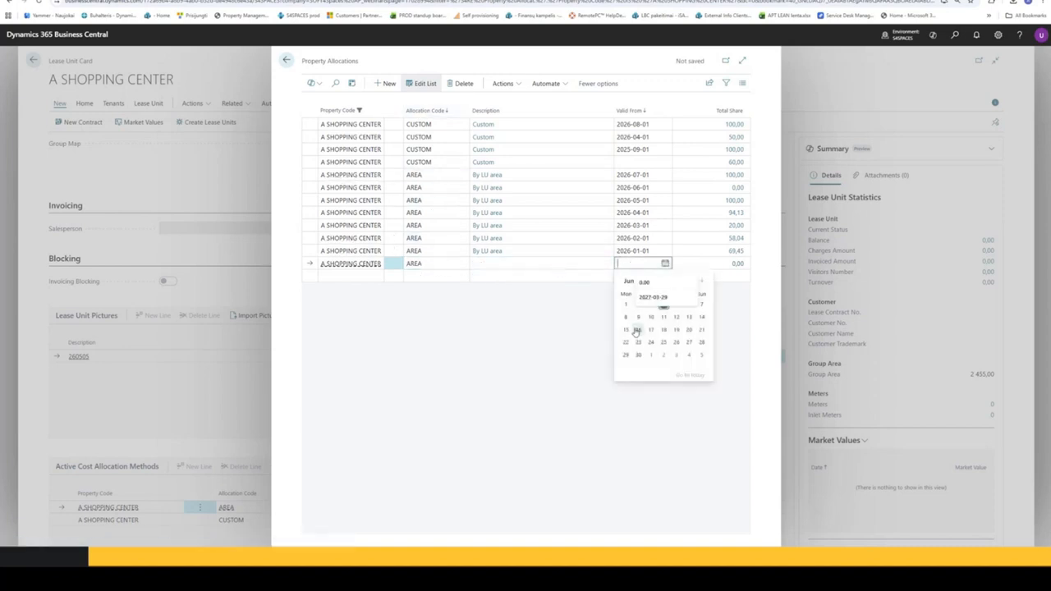
left_click(625, 306)
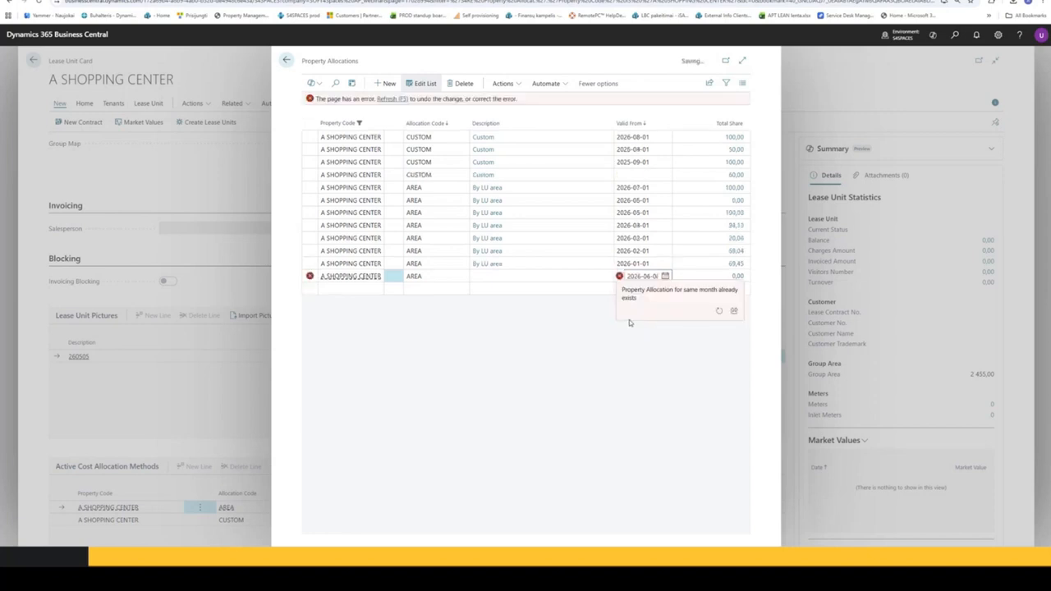
left_click(665, 276)
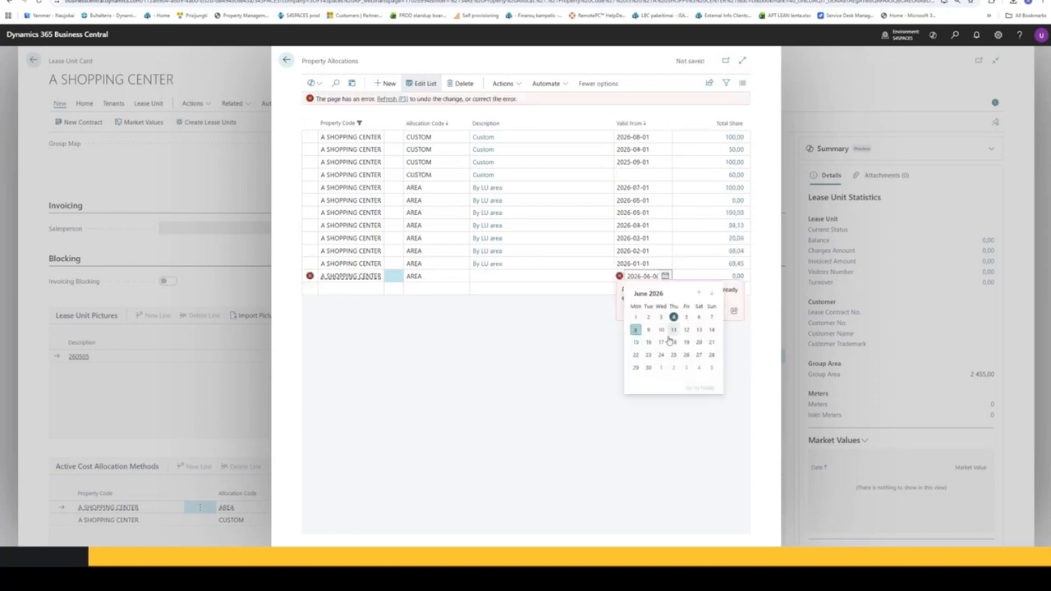
left_click(711, 293)
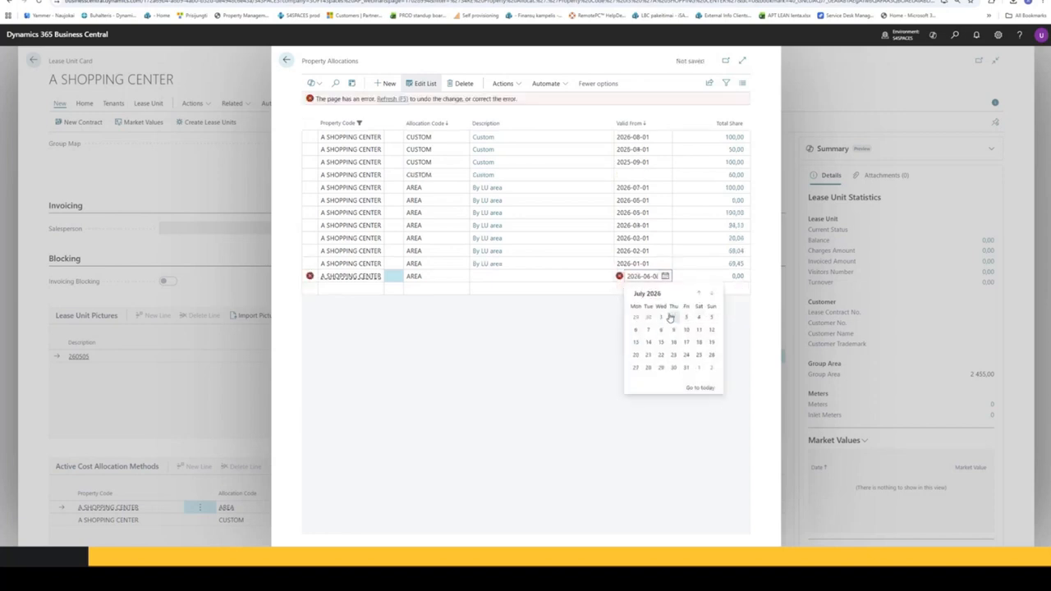
left_click(711, 293)
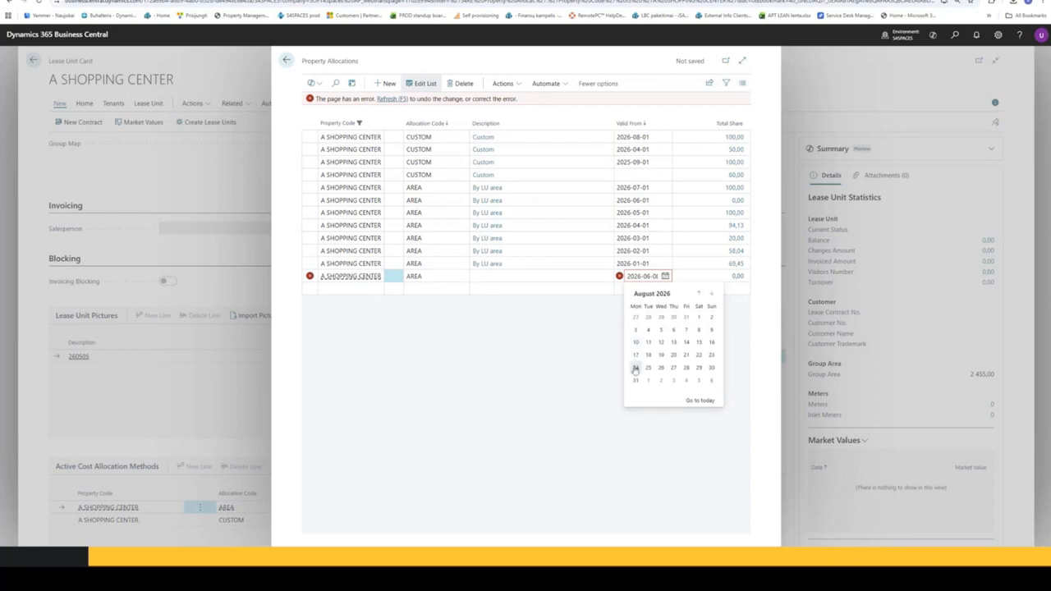
left_click(711, 293)
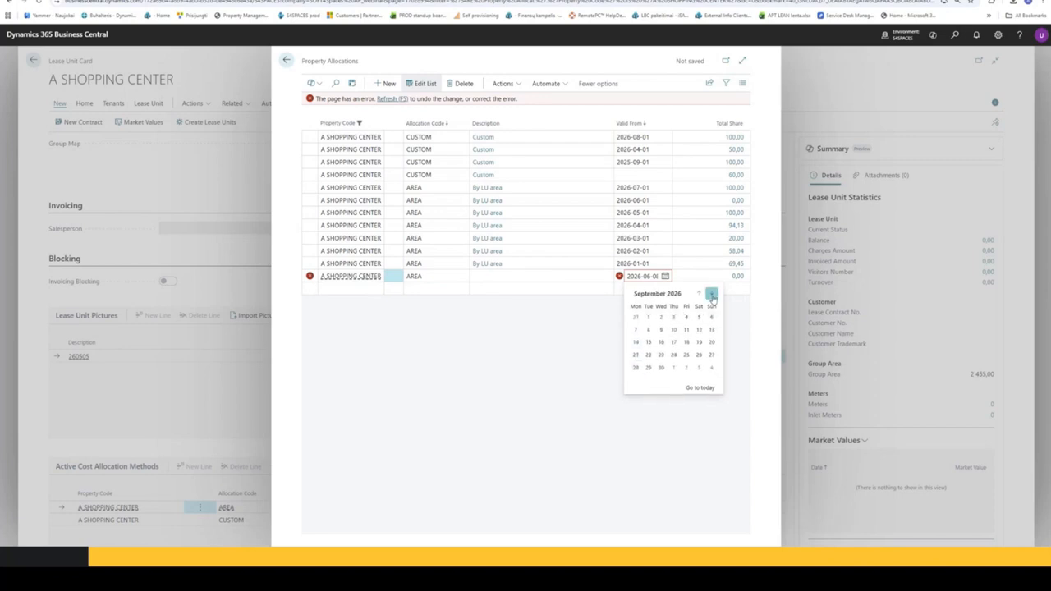
left_click(711, 293)
left_click(635, 329)
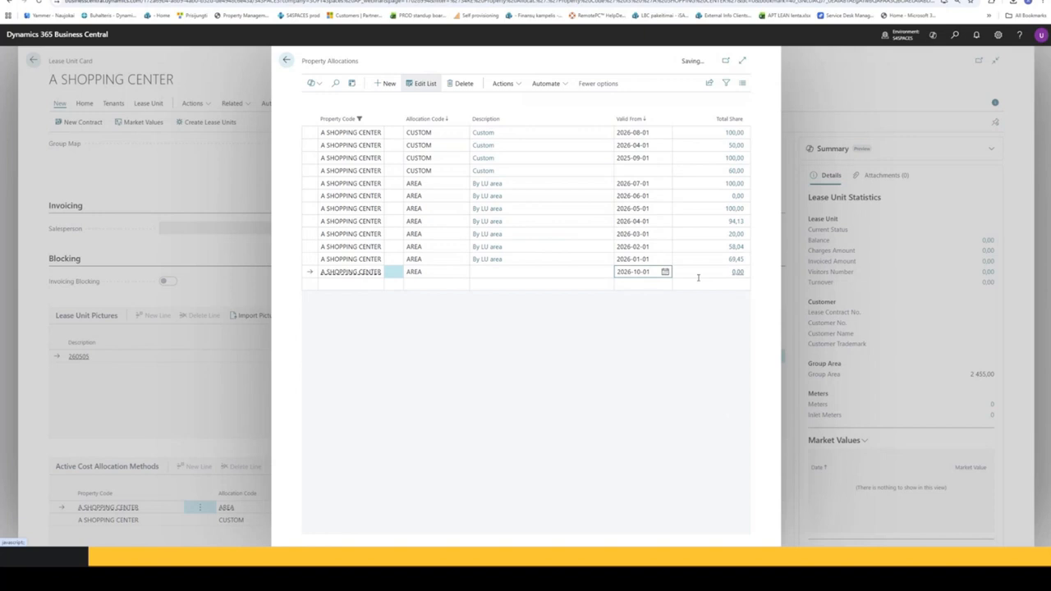
Open the lease unit allocations of the 2026-10-01 line and suggest the shares by area, overwriting the existing values.
left_click(740, 265)
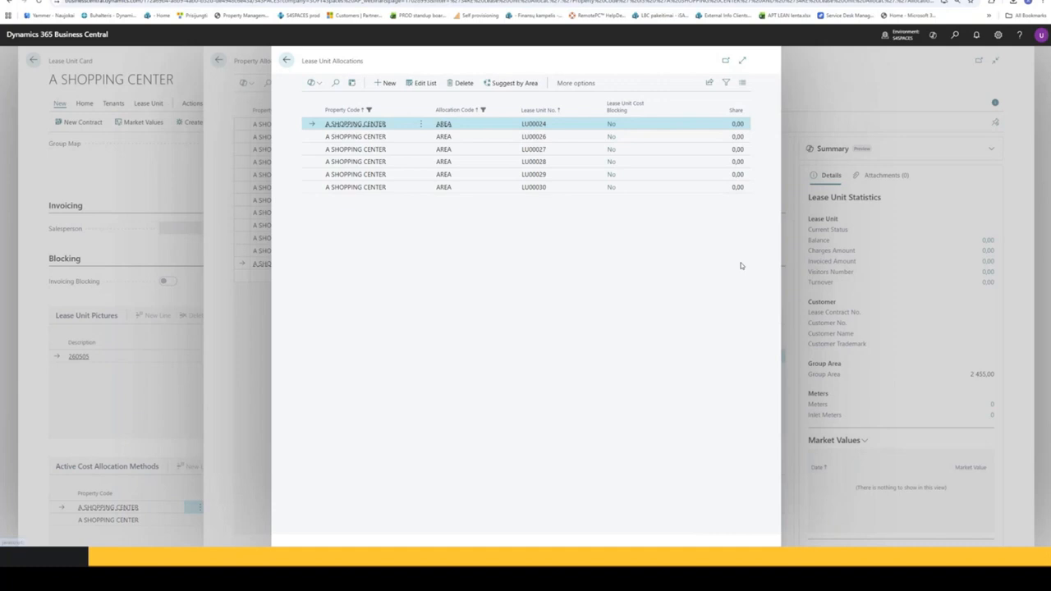
left_click(528, 85)
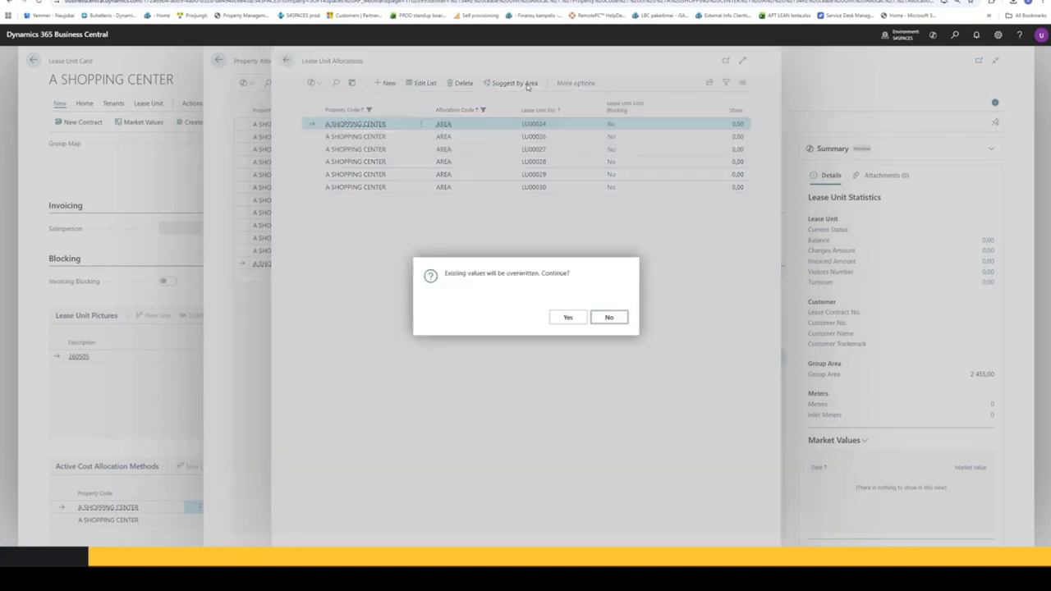
left_click(564, 320)
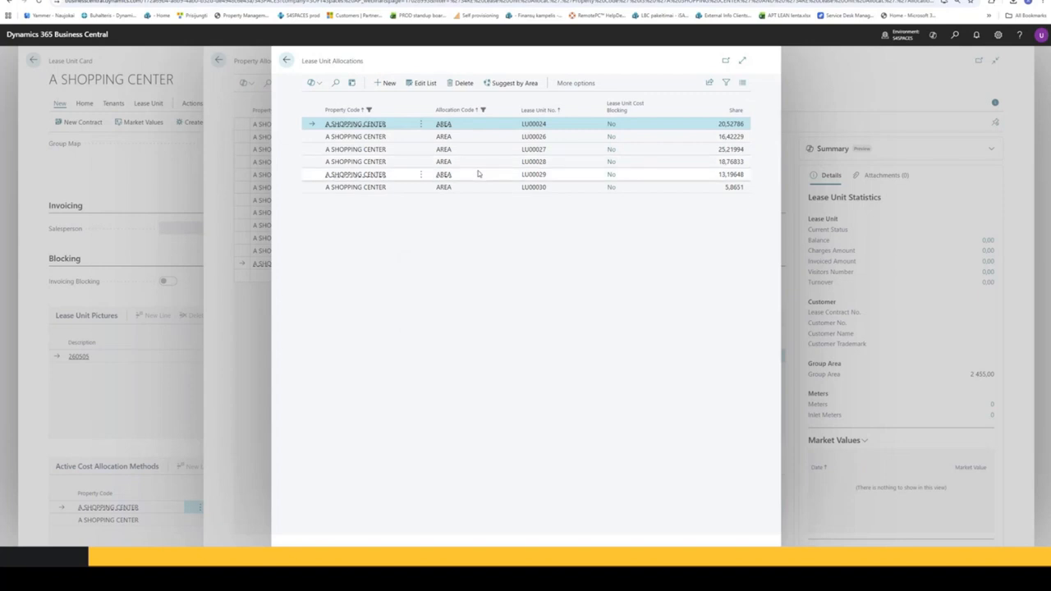
Make the lease unit allocations editable and set the share of LU00024 to 0 and of LU00026 to 10.
left_click(423, 84)
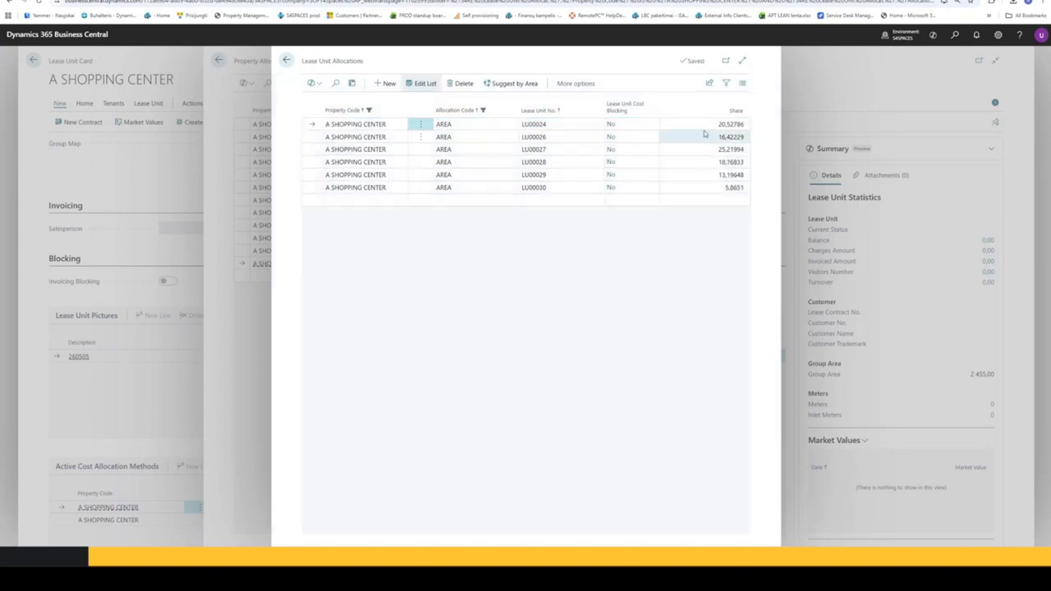
left_click(702, 124)
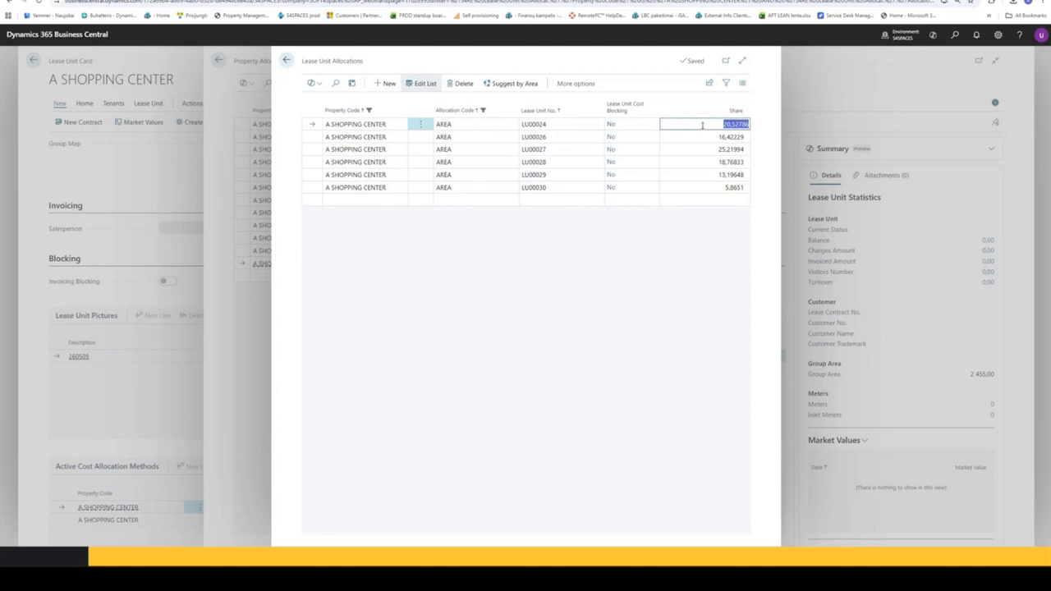
key("BackSpace")
type("0")
key("Down")
type("10")
key("Return")
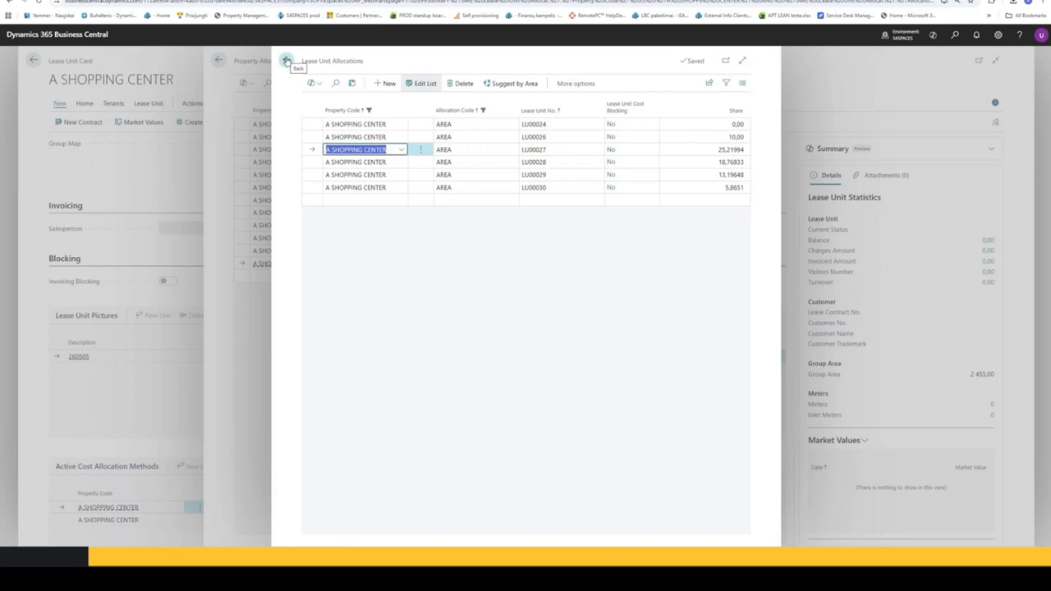
Leave the allocation pages, the lease unit card and the lease unit list to return to the Cleaning company purchase invoice.
left_click(286, 61)
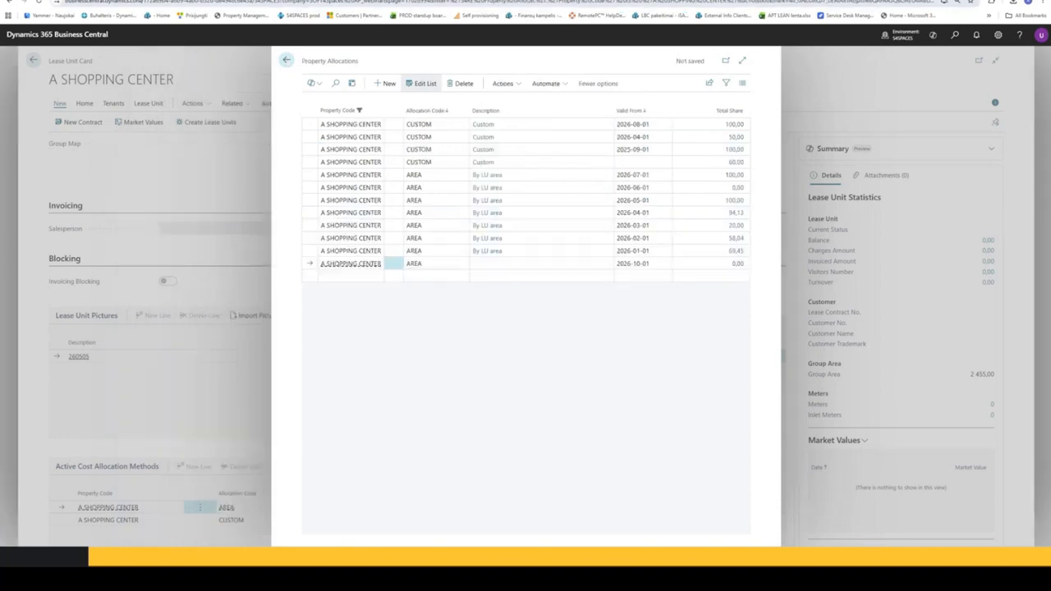
left_click(286, 60)
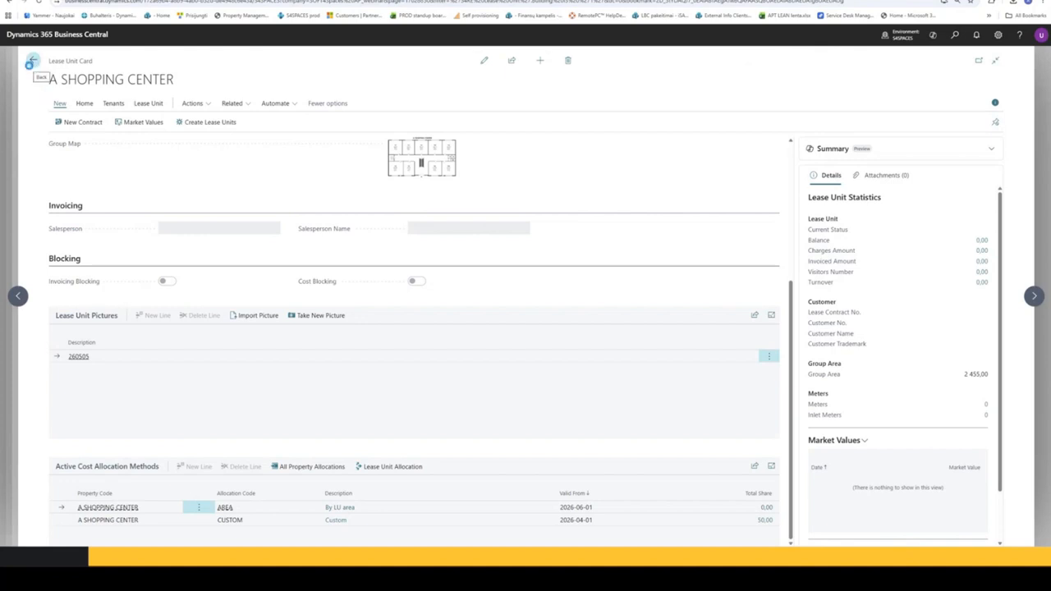
left_click(33, 62)
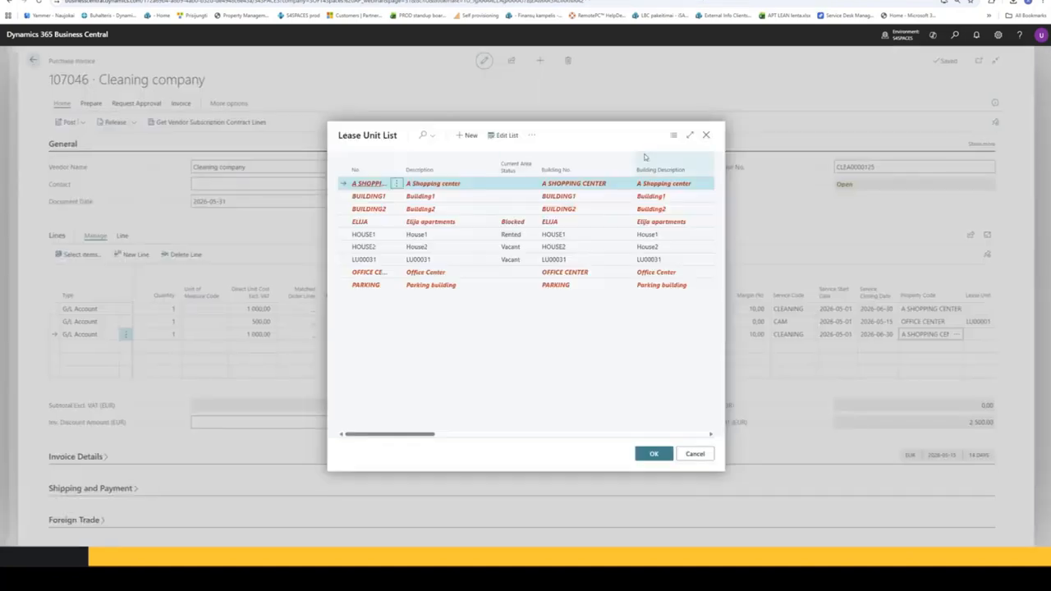
left_click(708, 136)
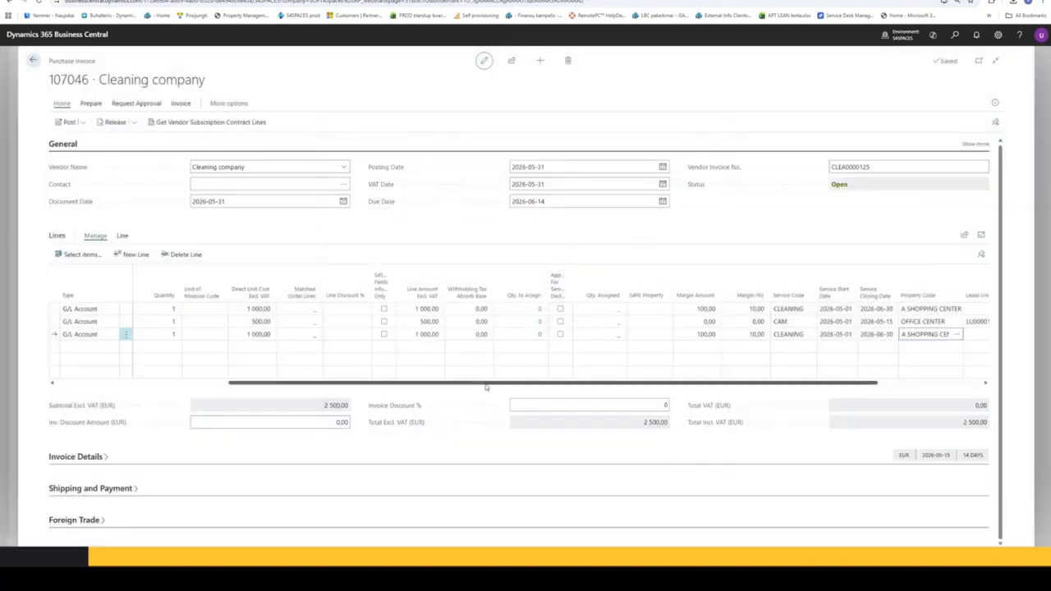
Preview the invoice's posting and examine the RE Detailed Cost Entries, including their periods, allocation codes, margins and amounts.
left_click(84, 123)
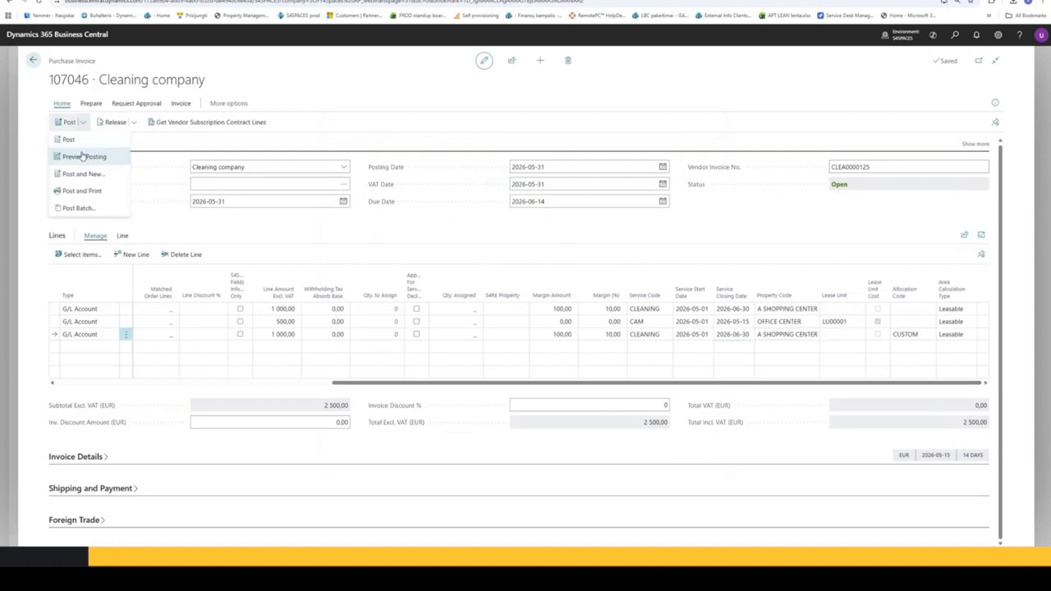
left_click(80, 156)
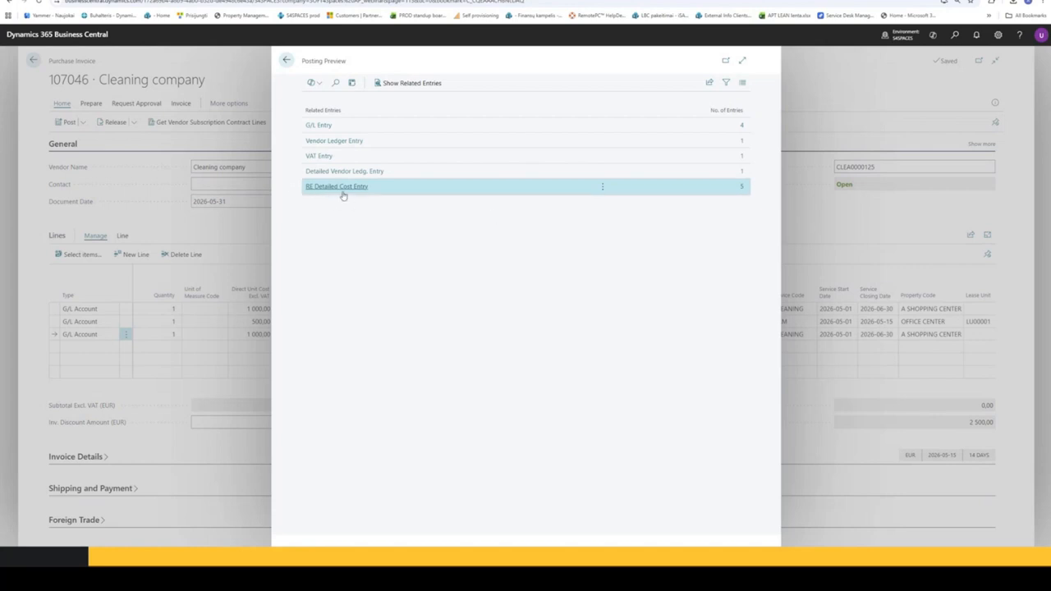
left_click(346, 188)
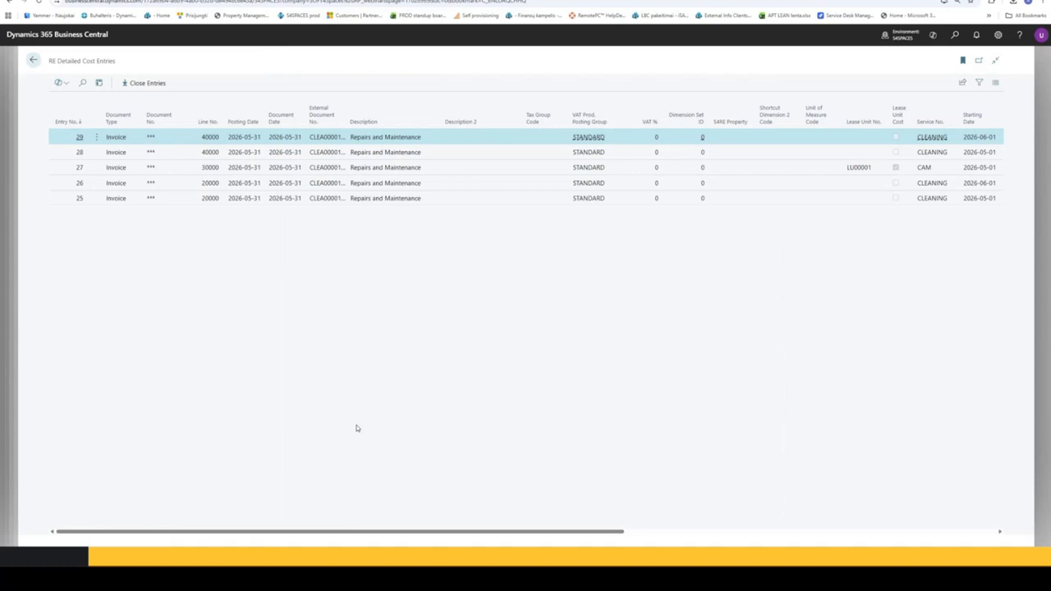
left_click_drag(345, 531, 607, 529)
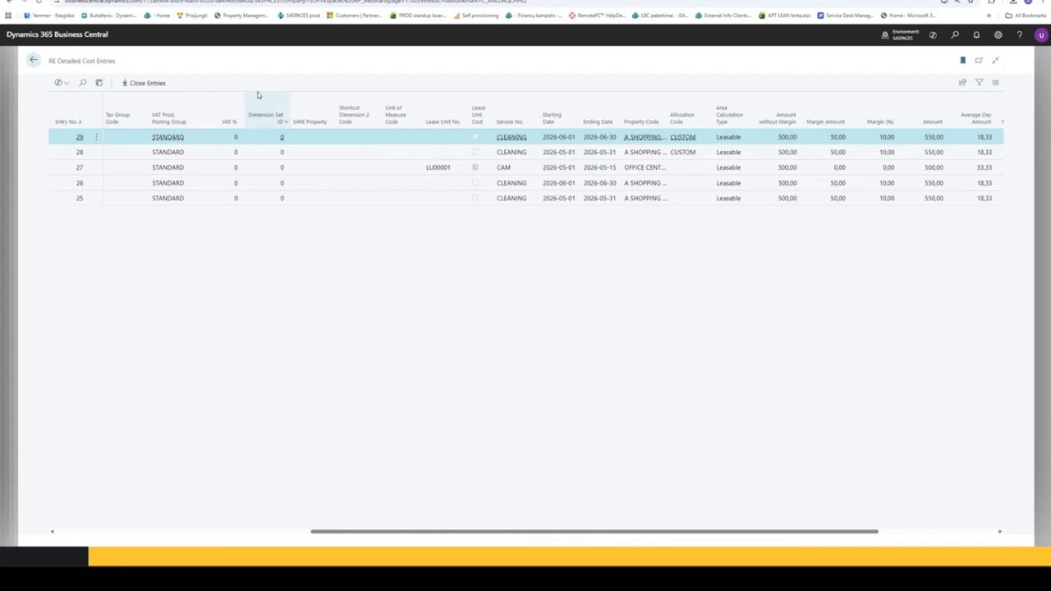
mouse_move(258, 95)
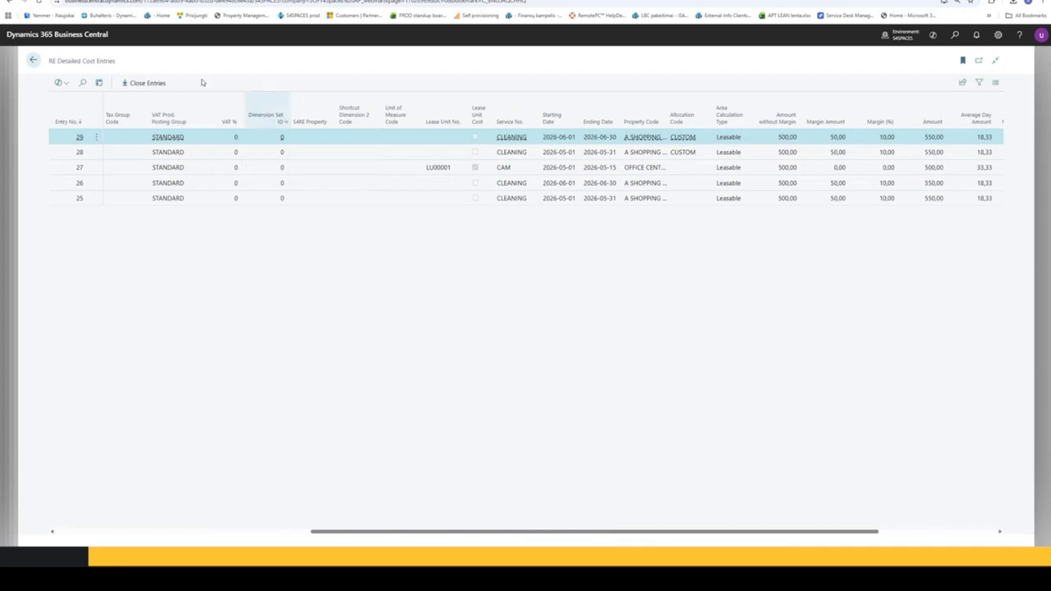